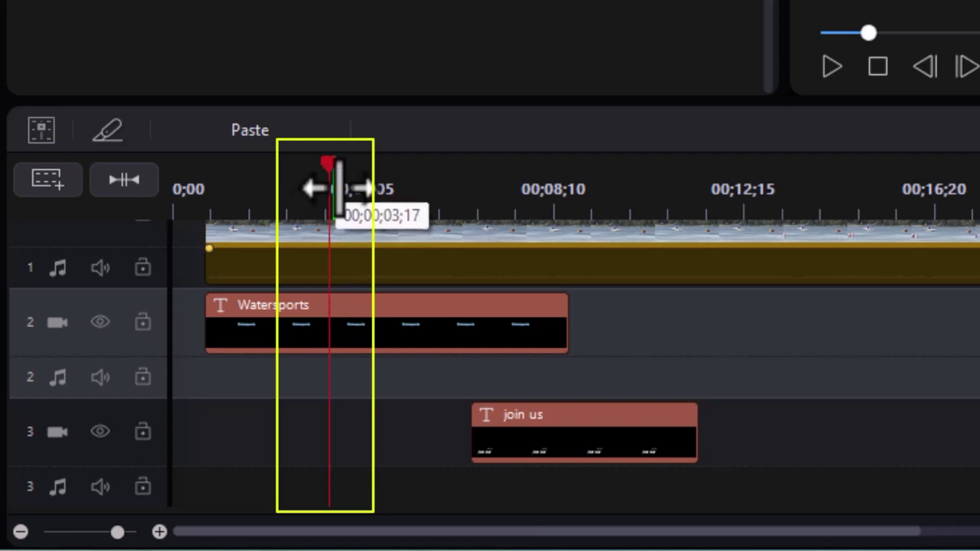
# Scrub the ruler, then set the Current Time seconds to 03 to park the playhead at 3 seconds
pyautogui.moveTo(339, 188)
pyautogui.mouseDown()
pyautogui.moveTo(390, 191)
pyautogui.moveTo(376, 206)
pyautogui.moveTo(385, 214)
pyautogui.mouseUp()
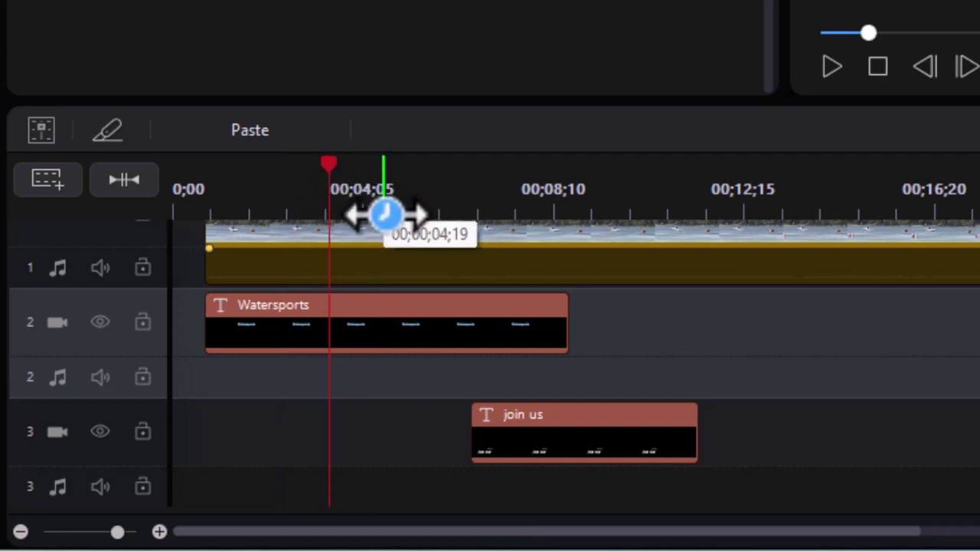
pyautogui.moveTo(385, 215); pyautogui.dragTo(388, 217)
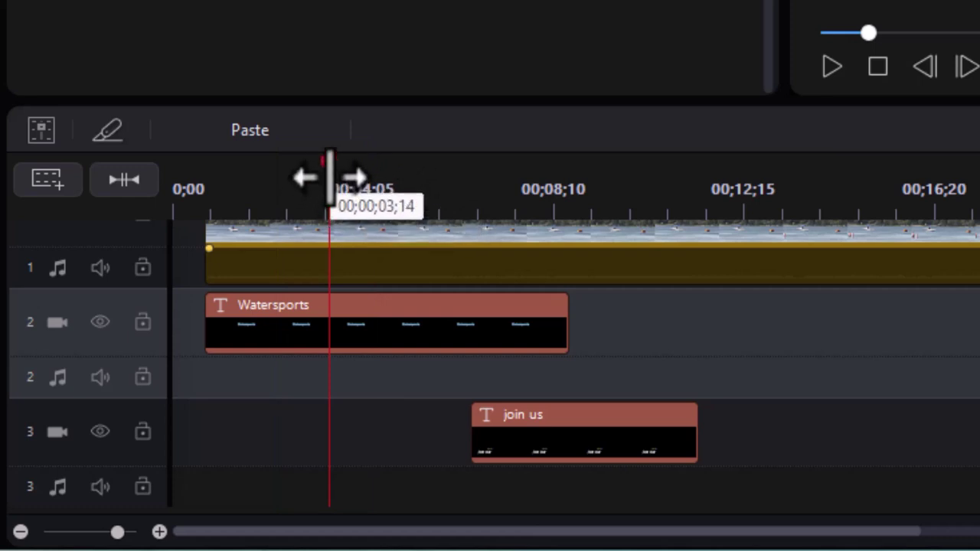
pyautogui.moveTo(331, 175)
pyautogui.mouseDown()
pyautogui.moveTo(610, 189)
pyautogui.moveTo(370, 201)
pyautogui.moveTo(364, 212)
pyautogui.moveTo(451, 219)
pyautogui.moveTo(429, 203)
pyautogui.mouseUp()
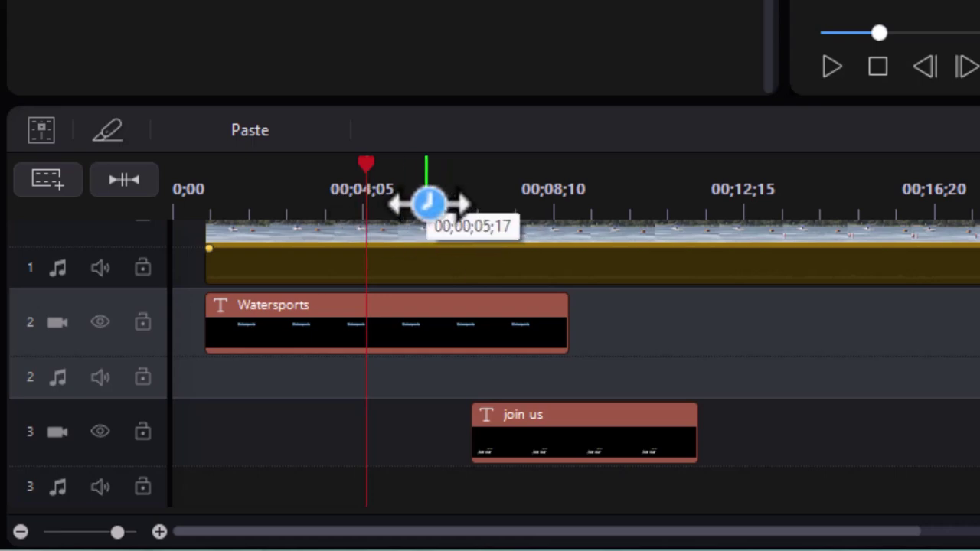
pyautogui.click(429, 203)
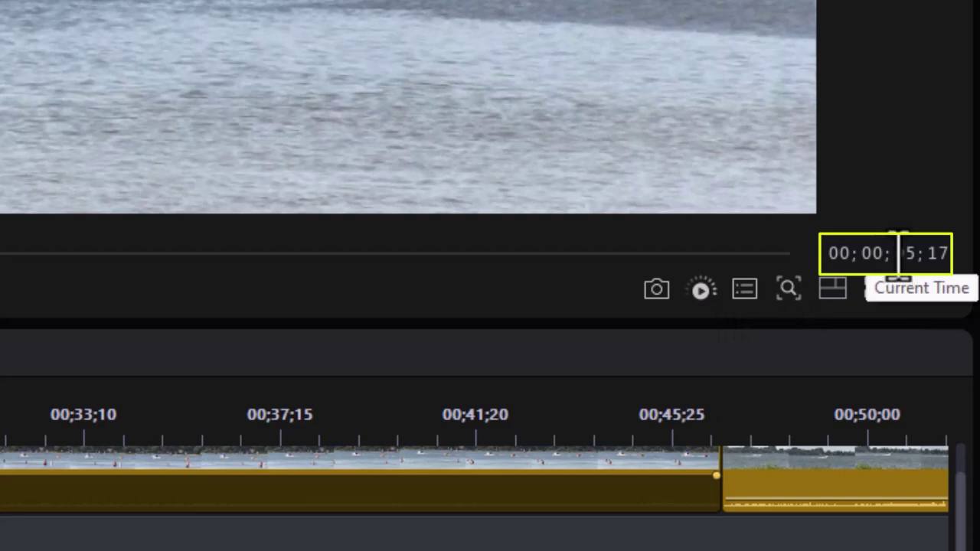
pyautogui.click(900, 255)
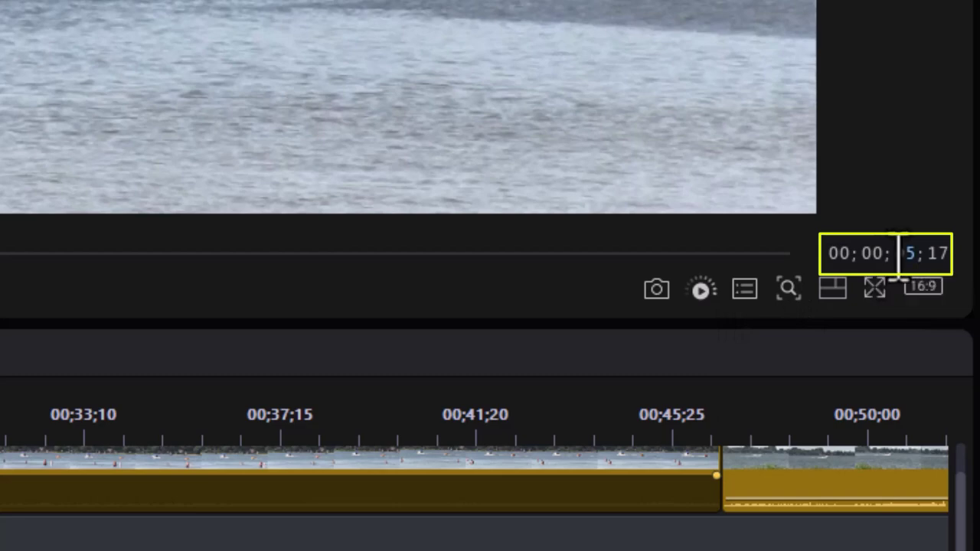
pyautogui.write('30')
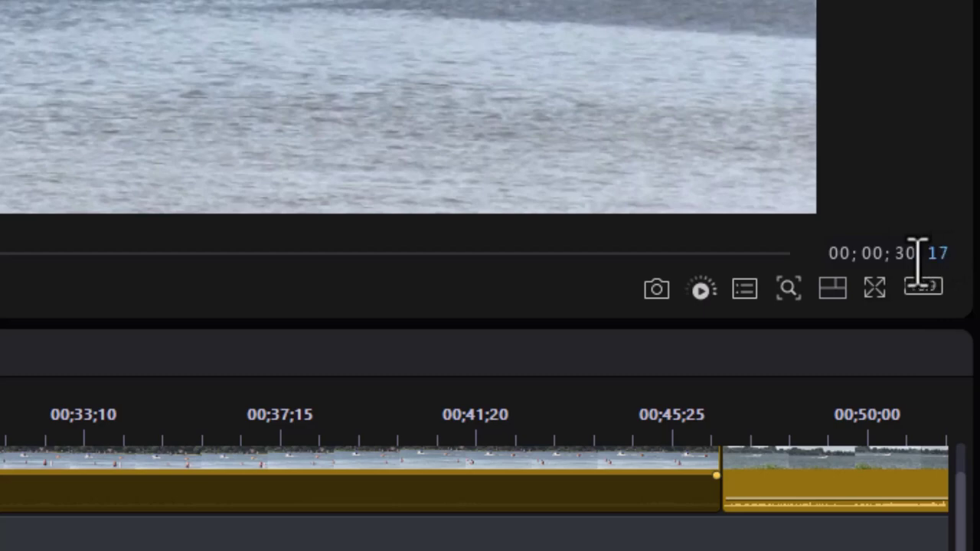
pyautogui.click(902, 253)
pyautogui.write('03')
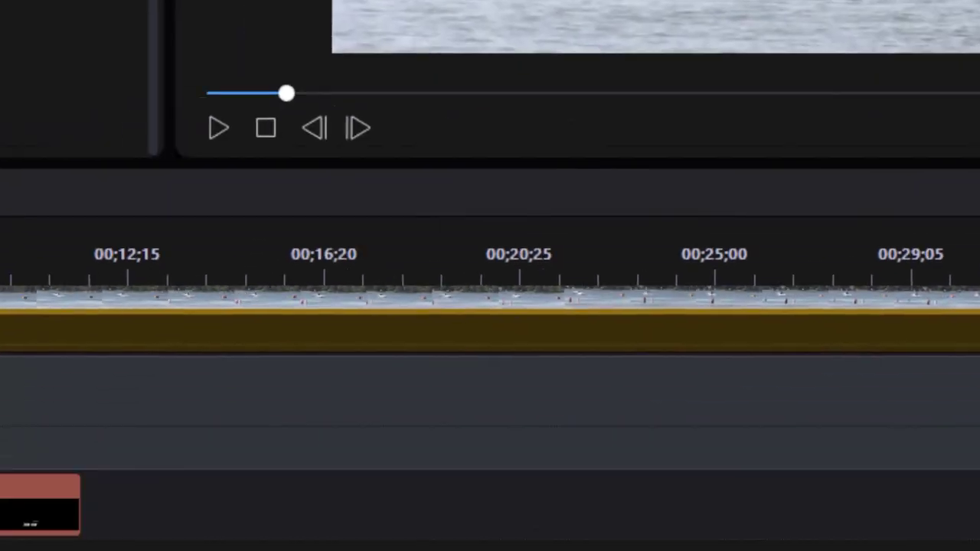
pyautogui.press('Return')
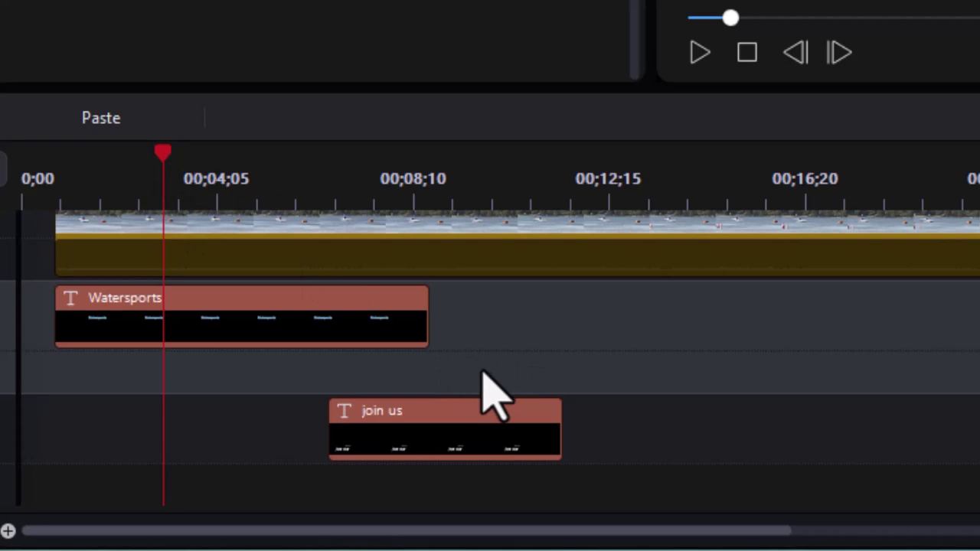
pyautogui.click(460, 458)
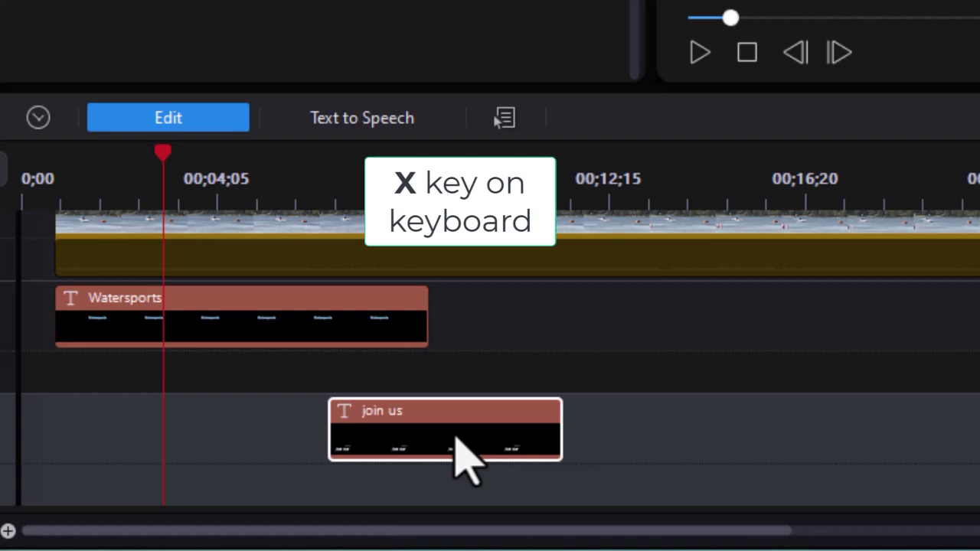
pyautogui.press('x')
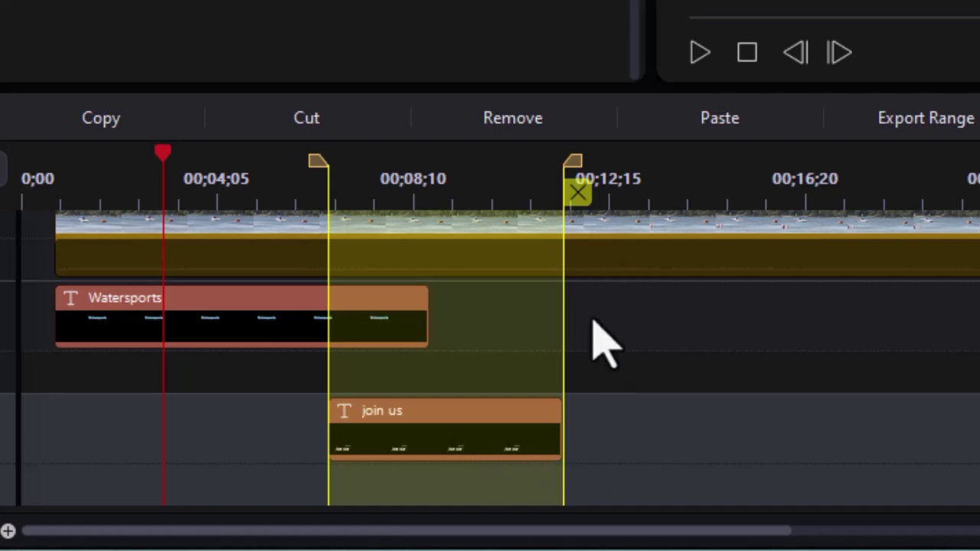
pyautogui.click(578, 192)
pyautogui.click(480, 435)
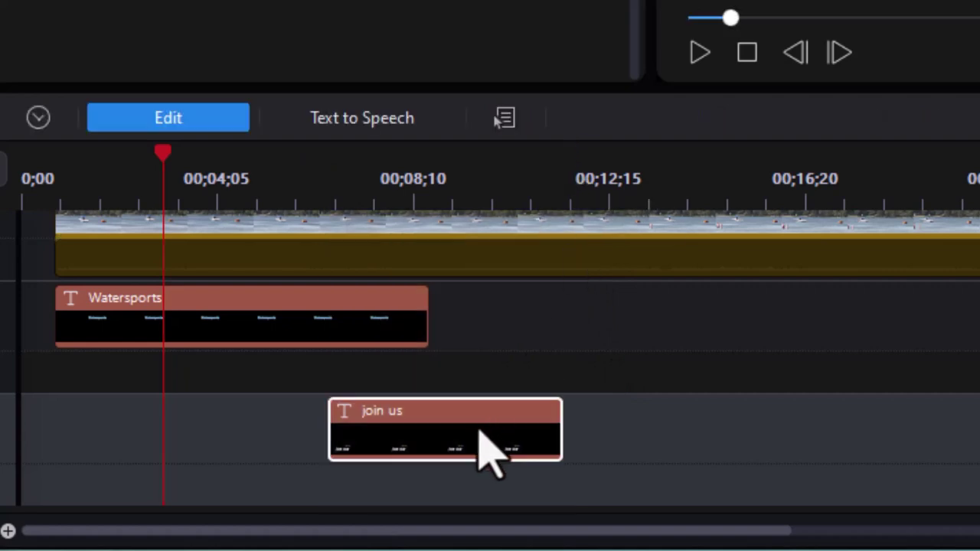
pyautogui.doubleClick(480, 451)
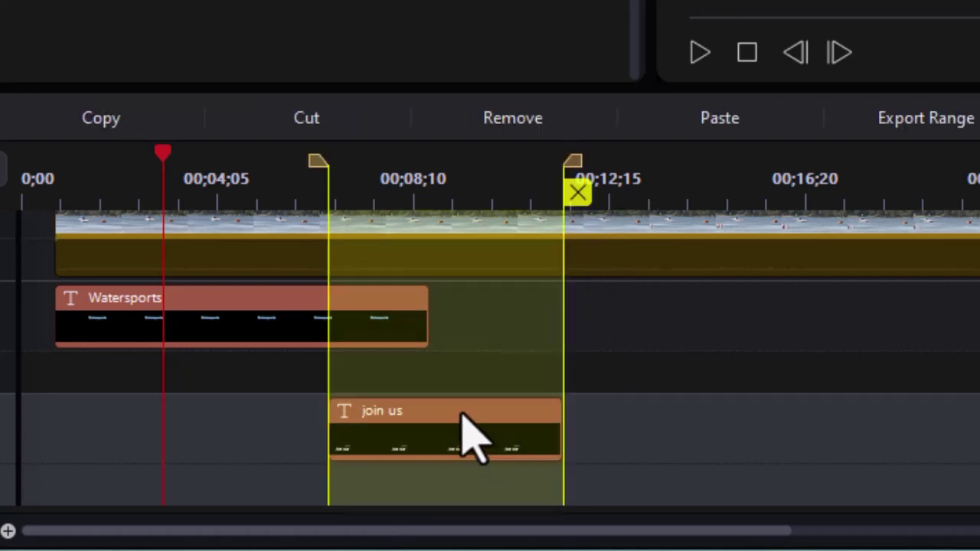
pyautogui.hotkey('ctrl', 'c')
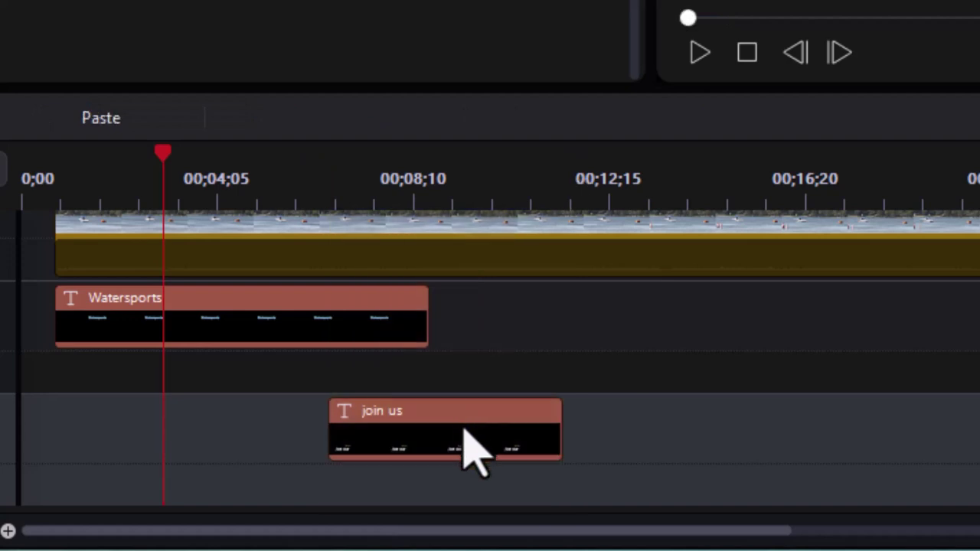
pyautogui.click(464, 429)
pyautogui.doubleClick(464, 430)
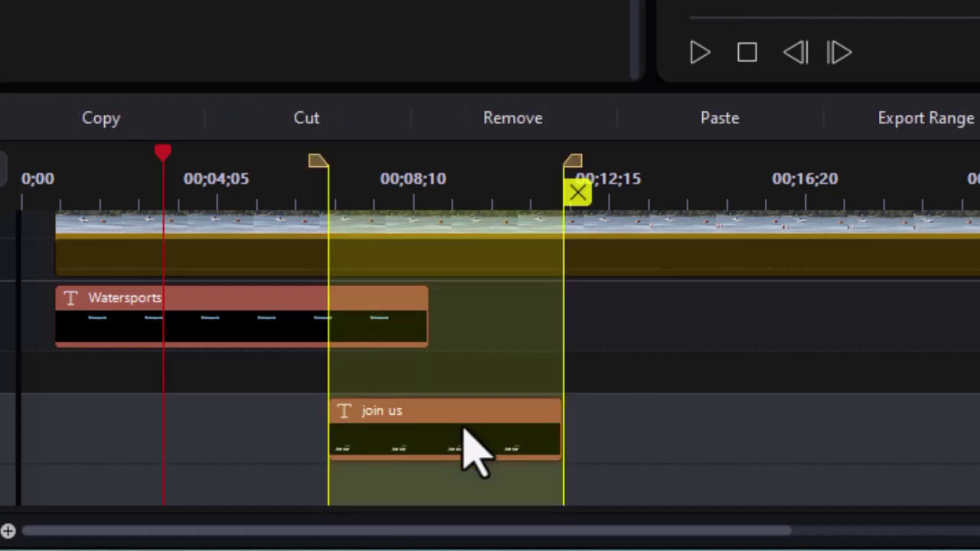
pyautogui.hotkey('ctrl', 'c')
# Select both title clips as a range, then stretch it from about 00;04;05 to just past 00;12;15
pyautogui.moveTo(631, 432); pyautogui.dragTo(325, 305)
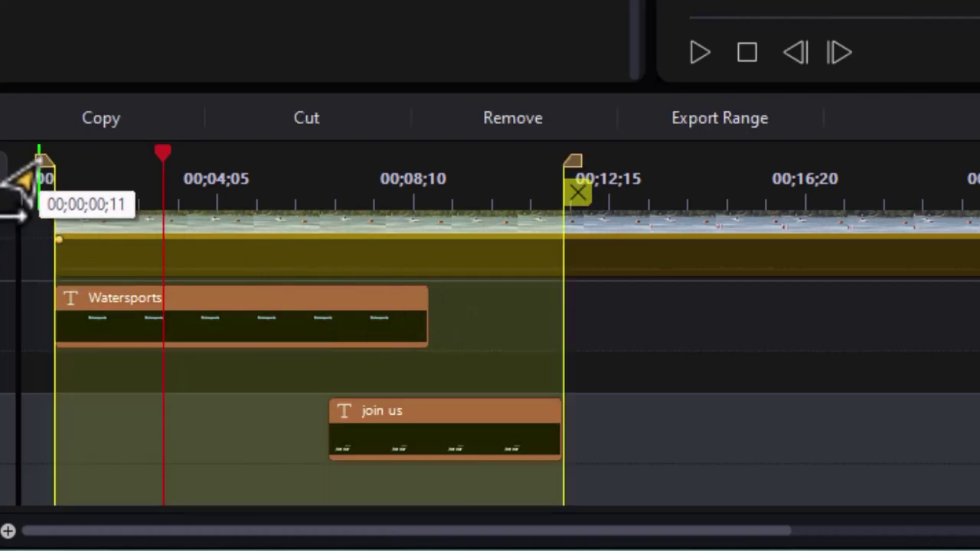
pyautogui.moveTo(34, 172)
pyautogui.mouseDown()
pyautogui.moveTo(137, 171)
pyautogui.moveTo(241, 197)
pyautogui.moveTo(210, 200)
pyautogui.mouseUp()
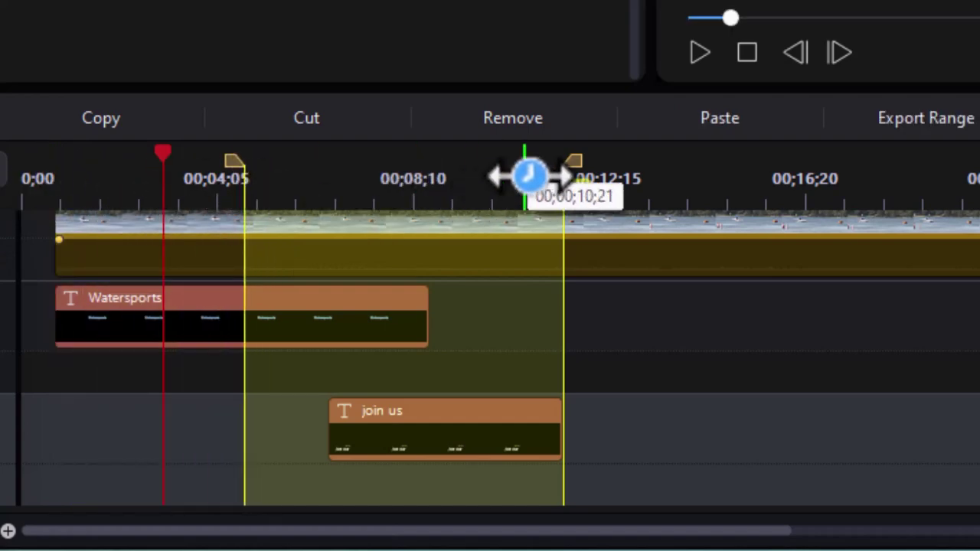
pyautogui.moveTo(583, 176)
pyautogui.mouseDown()
pyautogui.moveTo(736, 181)
pyautogui.moveTo(651, 180)
pyautogui.mouseUp()
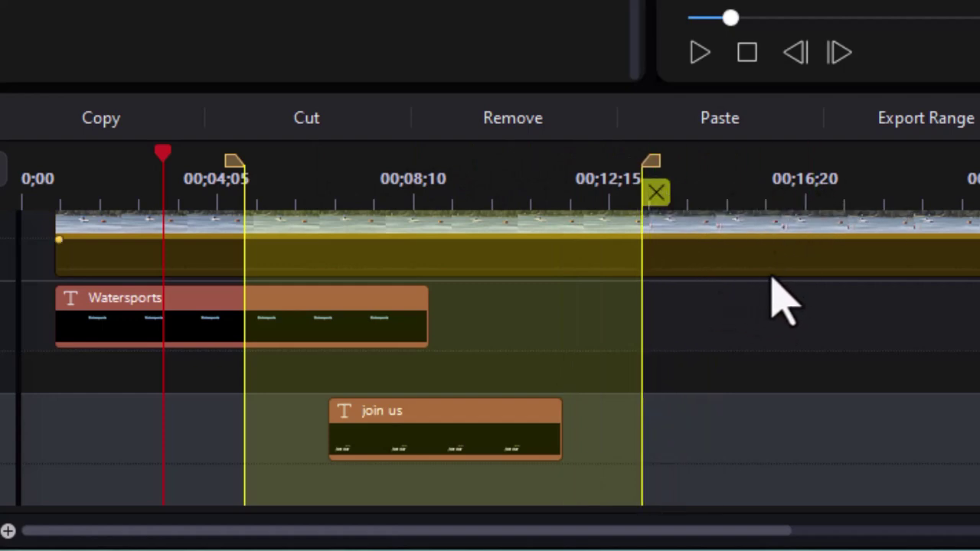
# Trim the range to start at the playhead at 00;00;05;25 and end near 00;12;02
pyautogui.moveTo(574, 187)
pyautogui.mouseDown()
pyautogui.moveTo(564, 180)
pyautogui.moveTo(591, 178)
pyautogui.mouseUp()
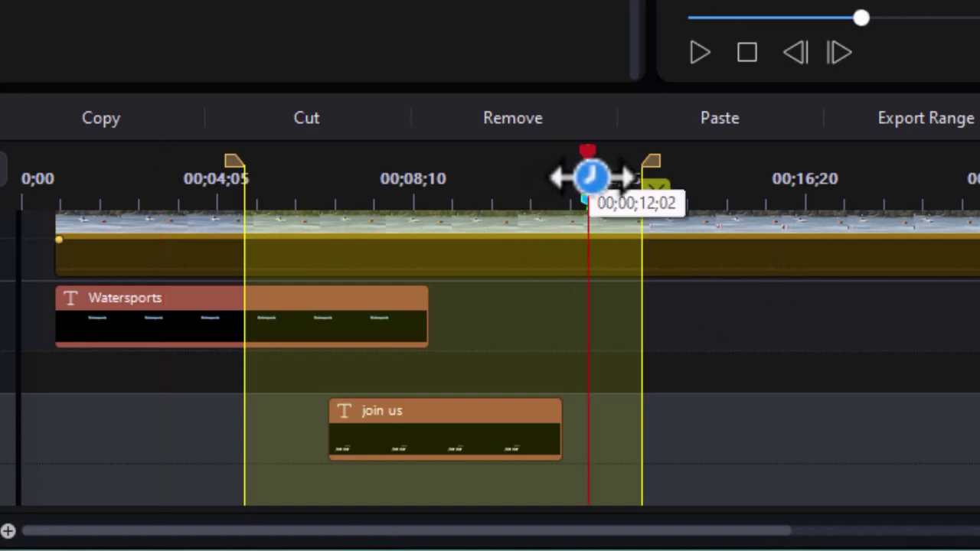
pyautogui.click(298, 178)
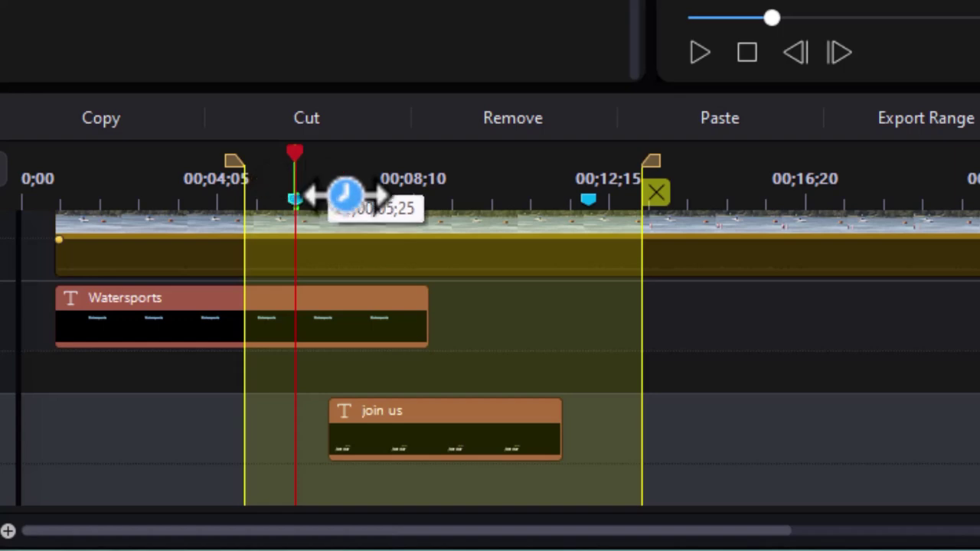
pyautogui.click(632, 291)
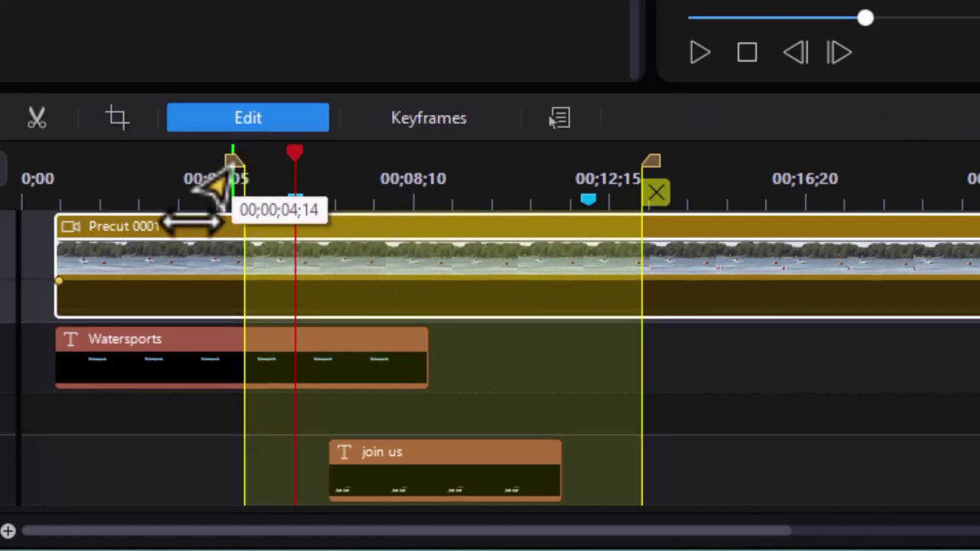
pyautogui.moveTo(233, 168); pyautogui.dragTo(291, 177)
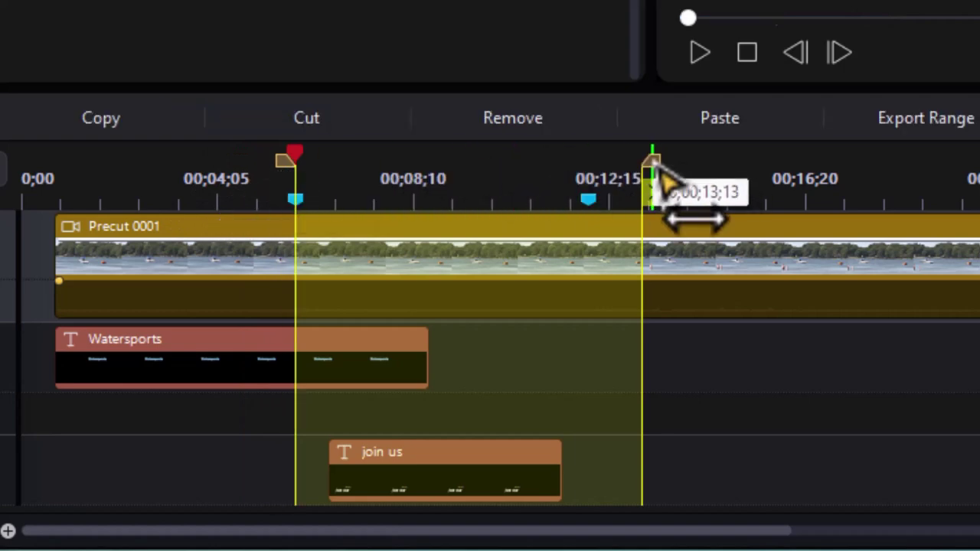
pyautogui.moveTo(656, 177); pyautogui.dragTo(615, 190)
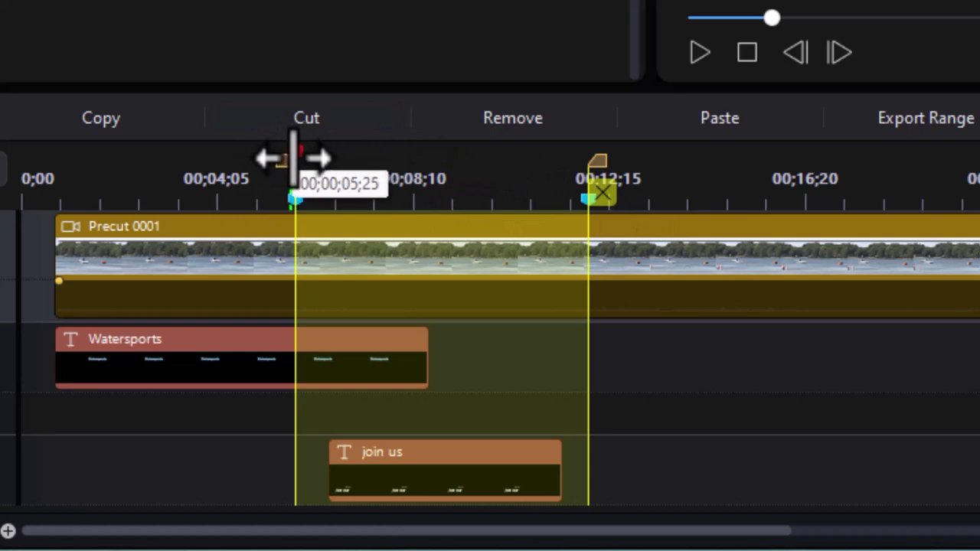
pyautogui.moveTo(291, 157)
pyautogui.mouseDown()
pyautogui.moveTo(90, 162)
pyautogui.moveTo(158, 164)
pyautogui.mouseUp()
pyautogui.moveTo(278, 186)
pyautogui.mouseDown()
pyautogui.moveTo(401, 207)
pyautogui.moveTo(295, 200)
pyautogui.mouseUp()
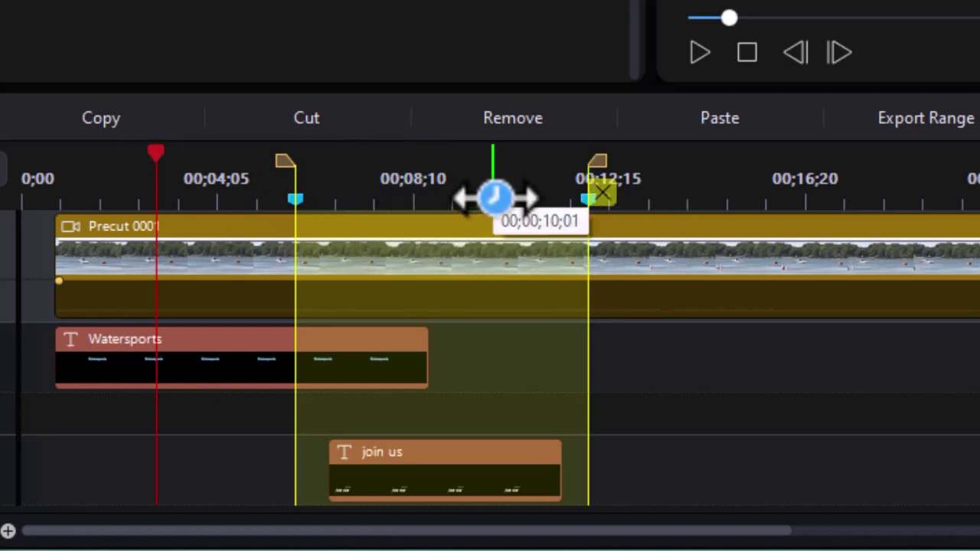
# Clear the old range and mark a new one spanning exactly the 'join us' title clip
pyautogui.click(509, 334)
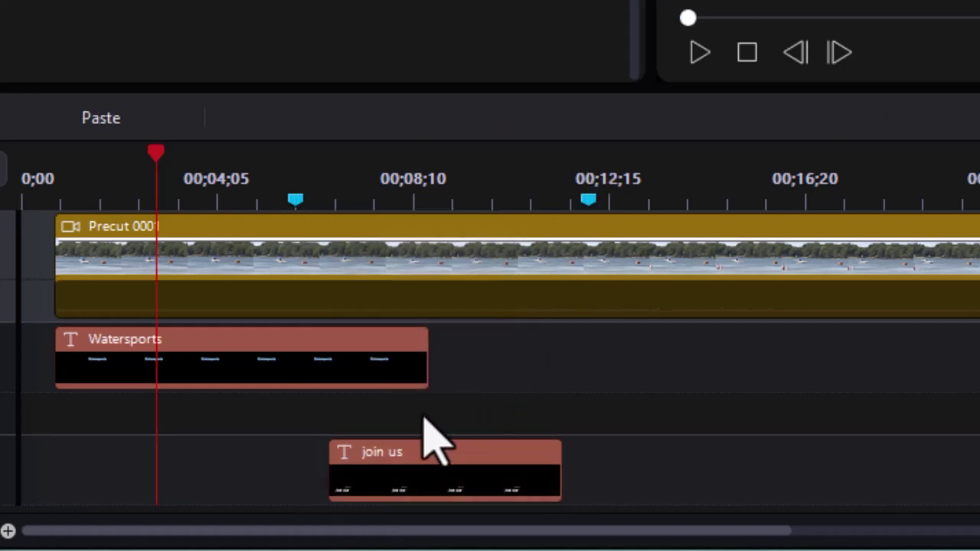
pyautogui.click(459, 490)
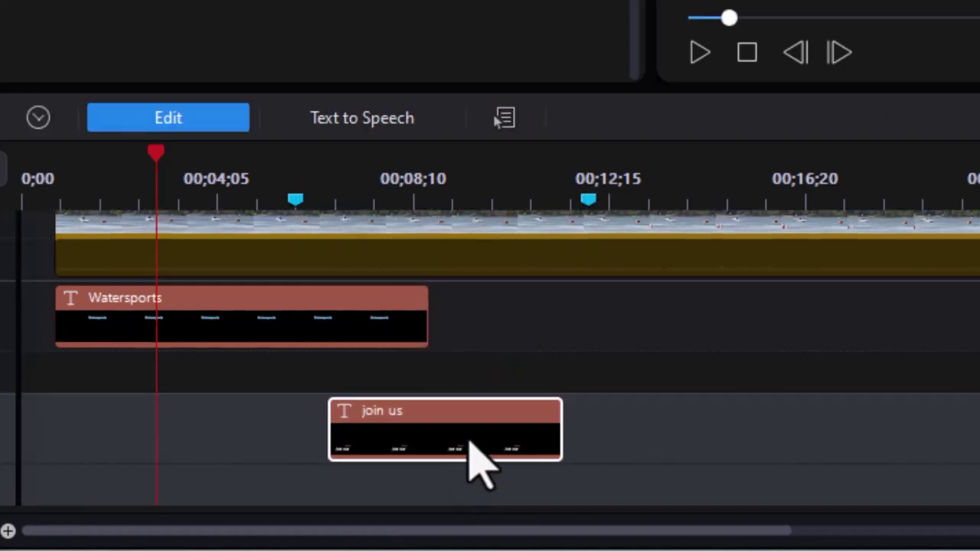
pyautogui.click(471, 442)
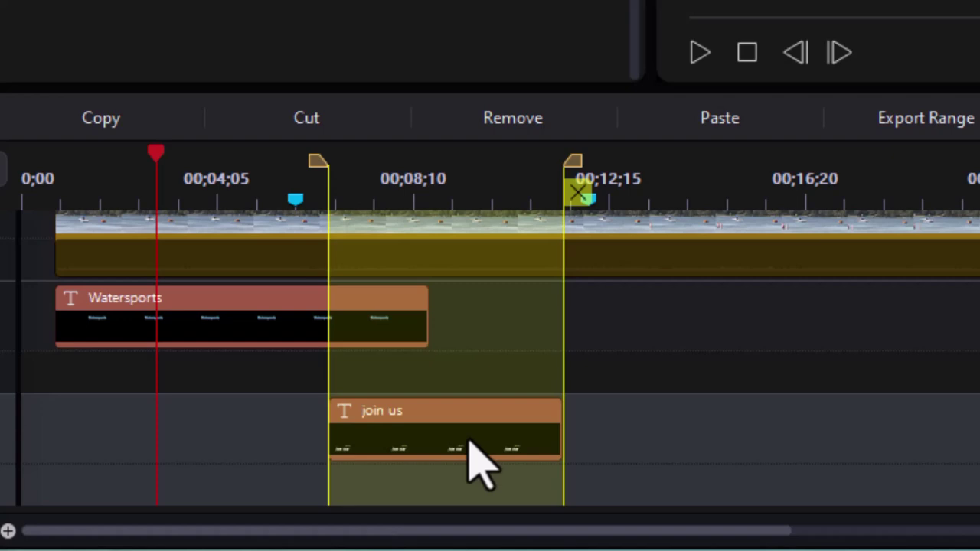
# Play the range back to preview the 'join us' title animation
pyautogui.press('space')
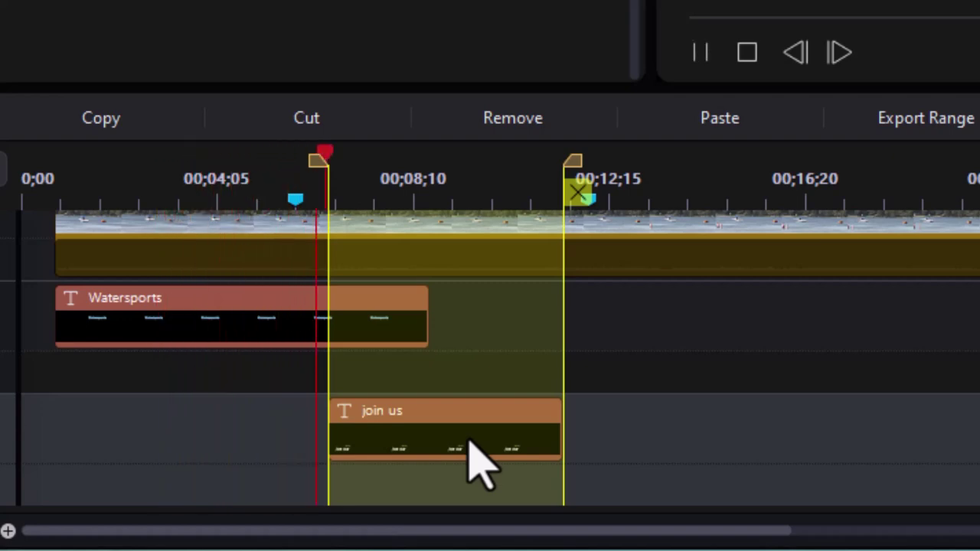
pyautogui.press('space')
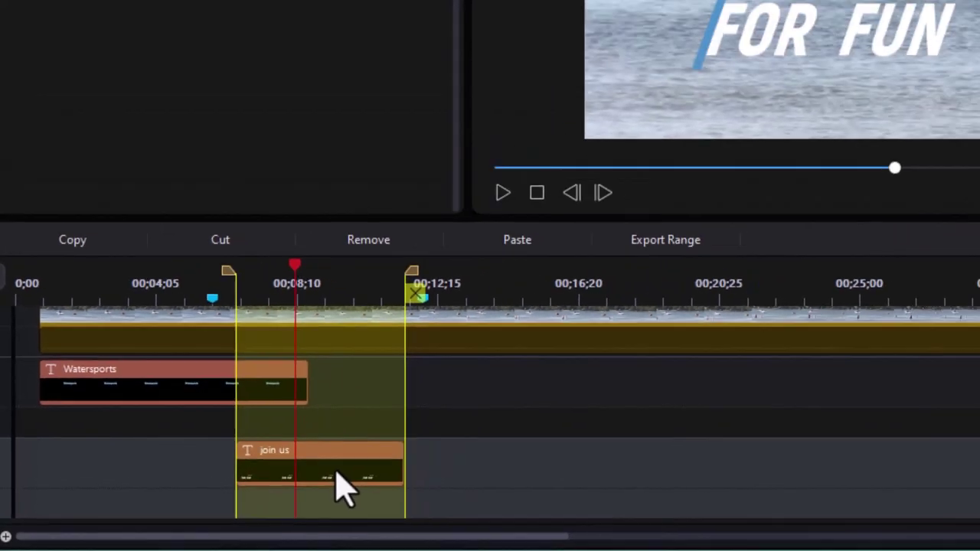
pyautogui.press('space')
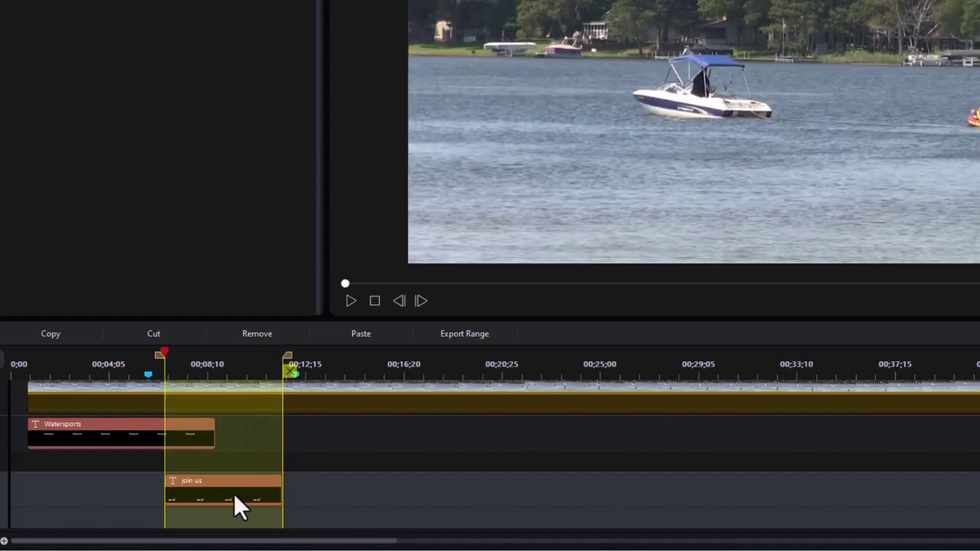
pyautogui.press('space')
pyautogui.press('space')
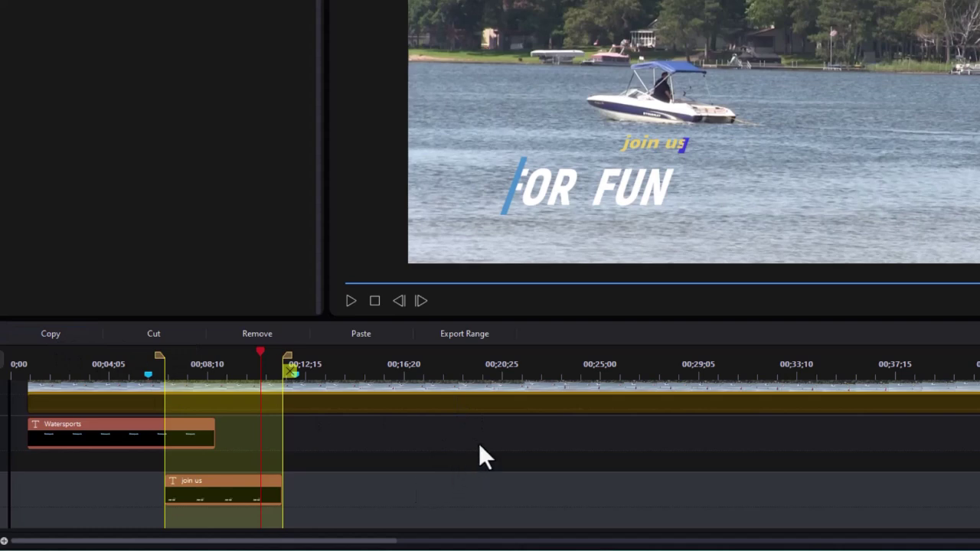
pyautogui.click(593, 363)
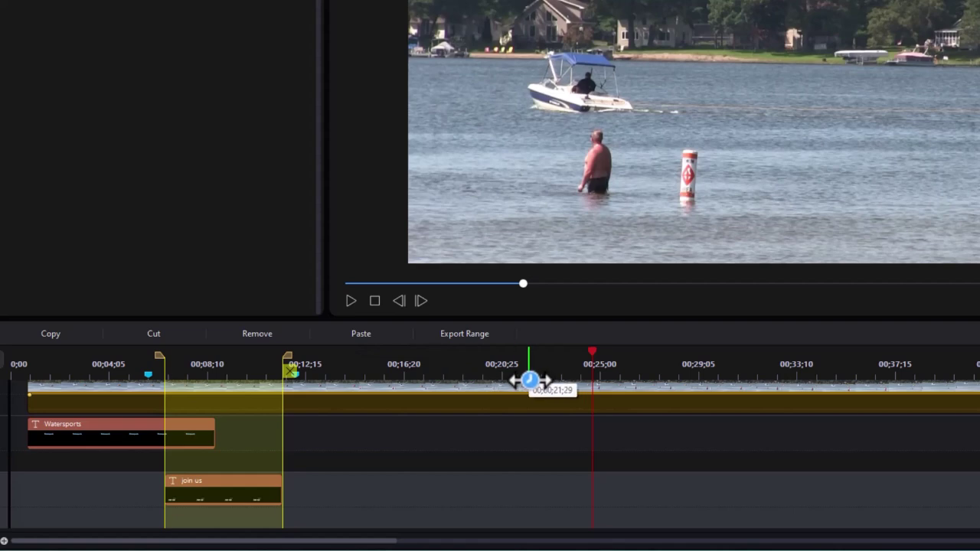
pyautogui.hotkey('ctrl', 'v')
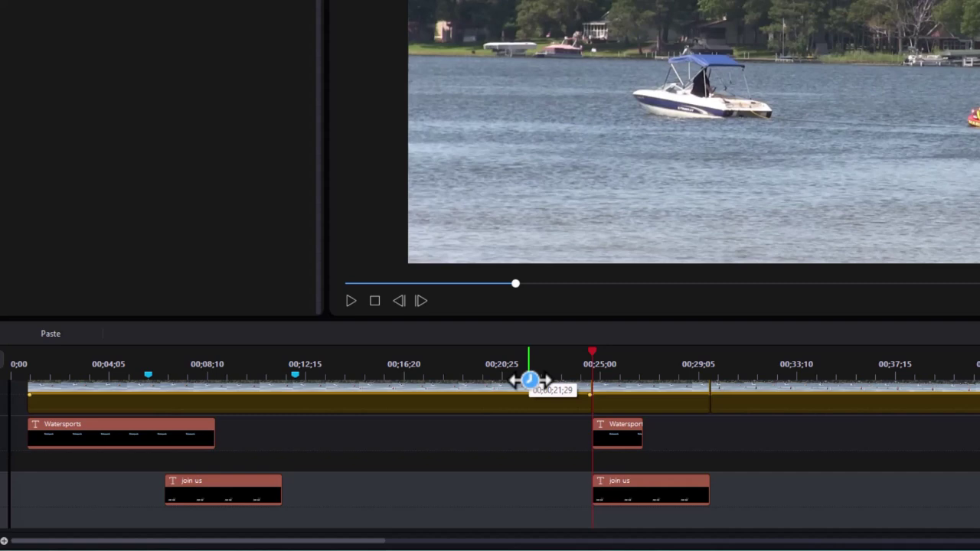
pyautogui.hotkey('ctrl', 'z')
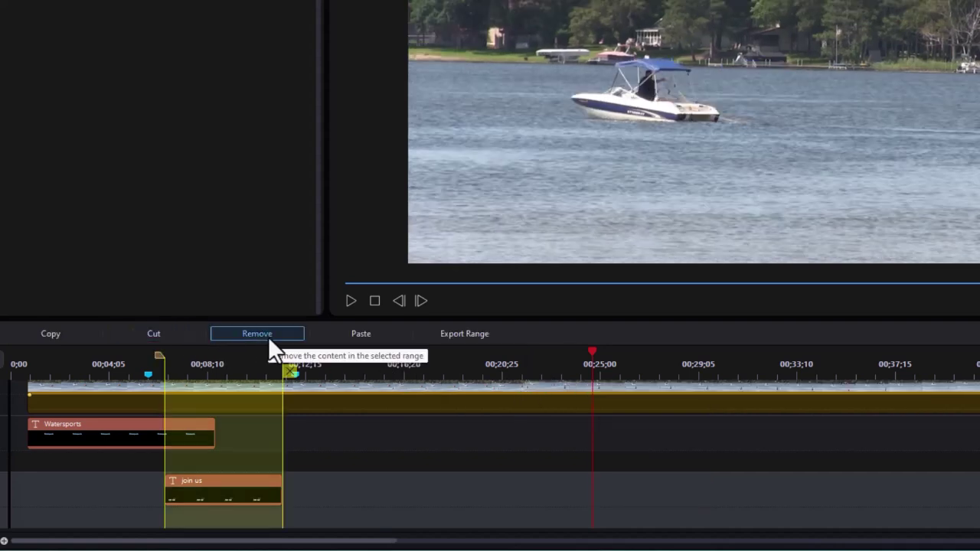
# Export the range as MP4 H.264 1280x720 clip junk_0
pyautogui.click(480, 333)
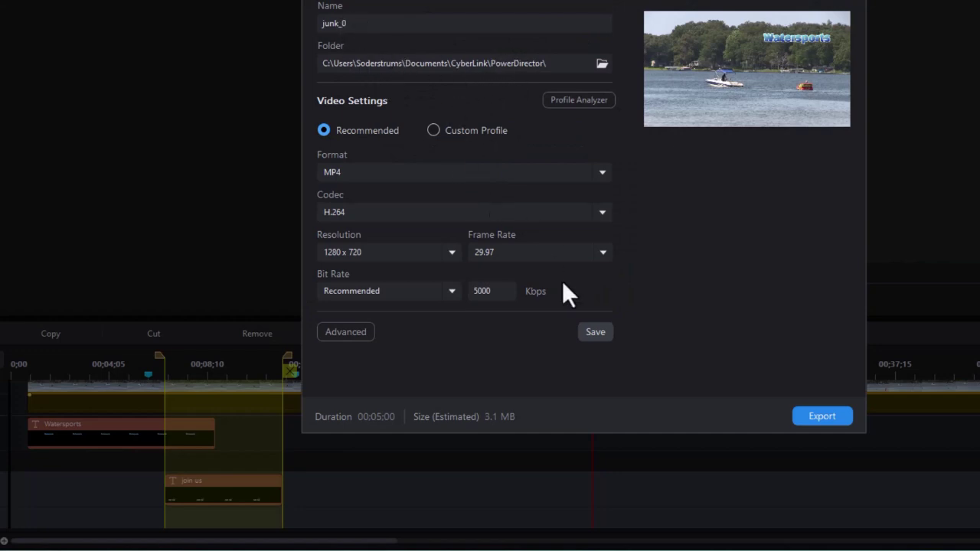
pyautogui.click(827, 416)
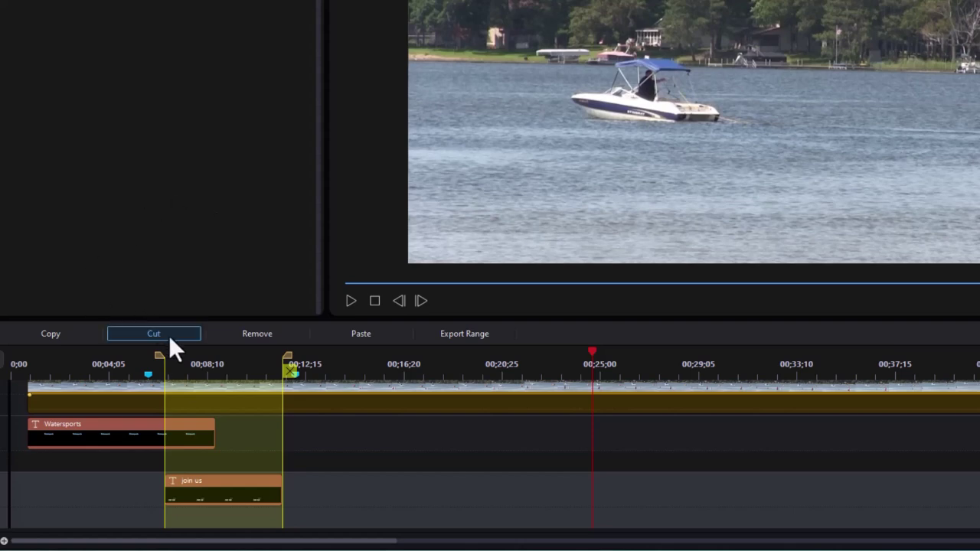
# Click an empty spot on the timeline to deselect the marked range
pyautogui.click(200, 345)
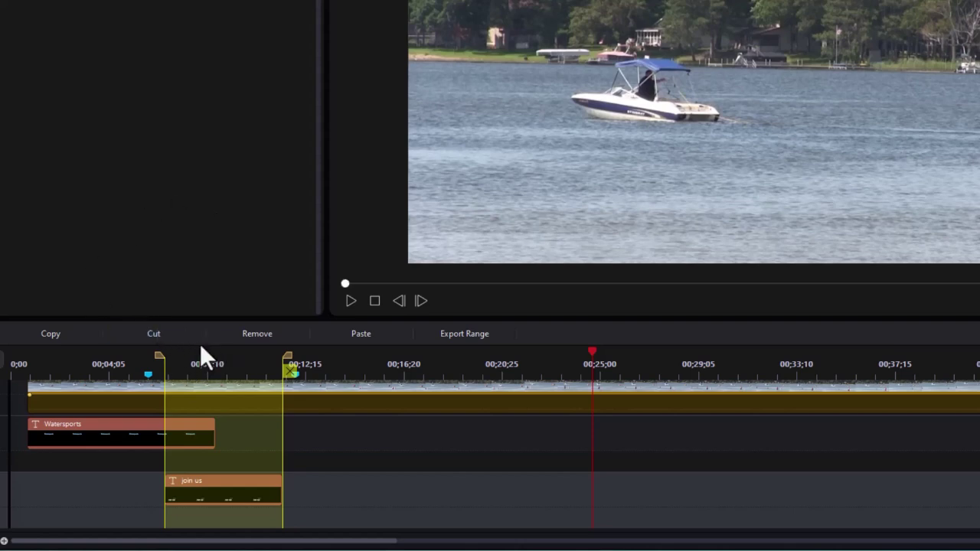